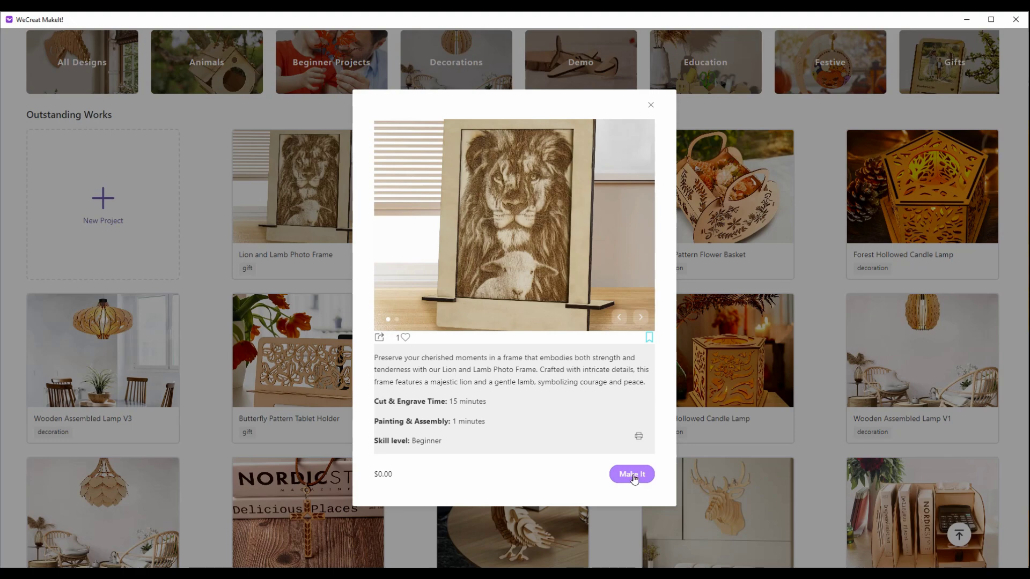
Open the Lion and Lamb Photo Frame design in the editor and clear the selection of its objects
{"action": "left_click", "coordinate": [635, 479]}
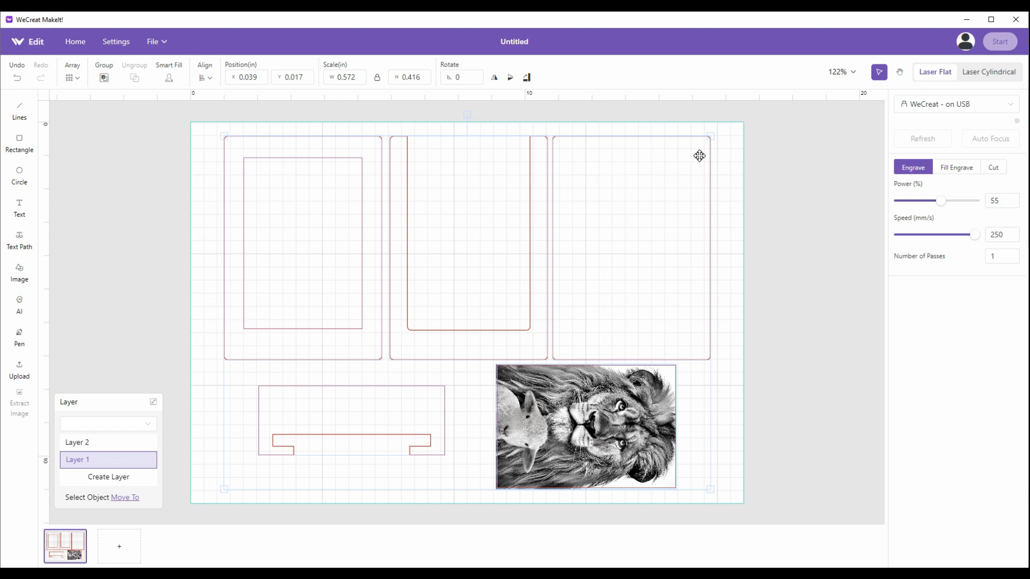
{"action": "left_click", "coordinate": [205, 156]}
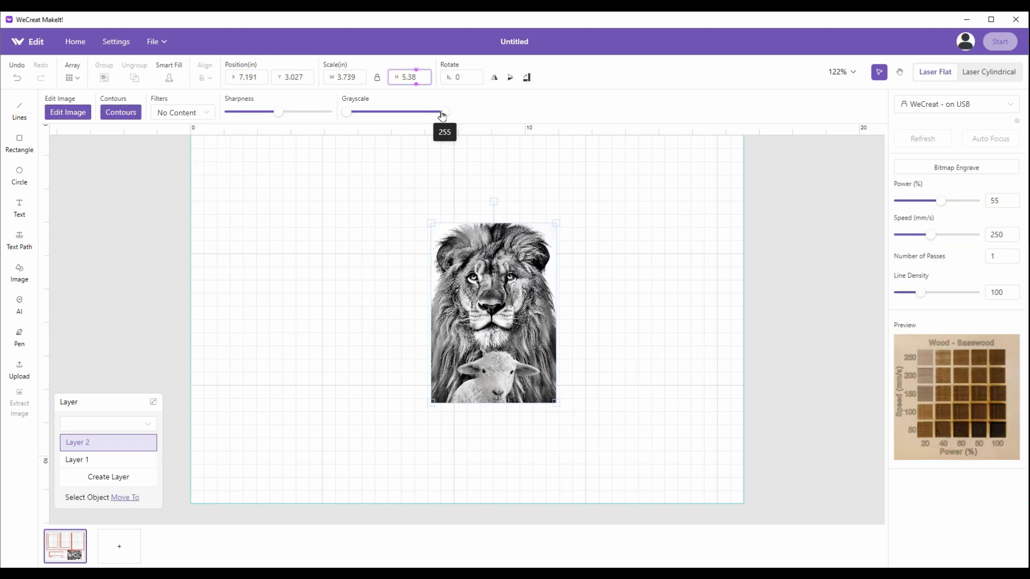
Set the lion and lamb image's height to 3 in
{"action": "key", "text": "BackSpace"}
{"action": "key", "text": "BackSpace"}
{"action": "key", "text": "BackSpace"}
{"action": "key", "text": "BackSpace"}
{"action": "type", "text": "5"}
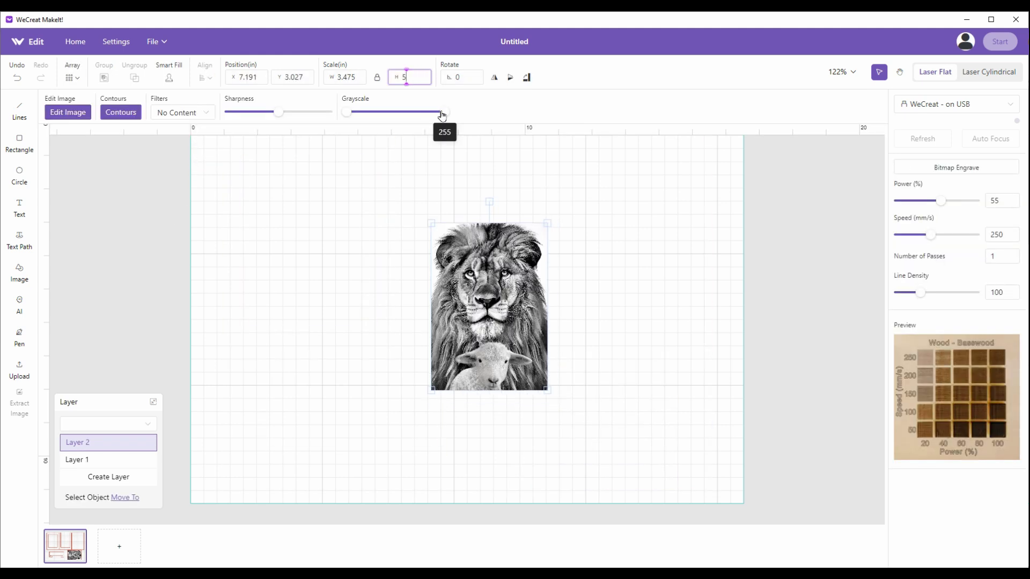
{"action": "type", "text": "3"}
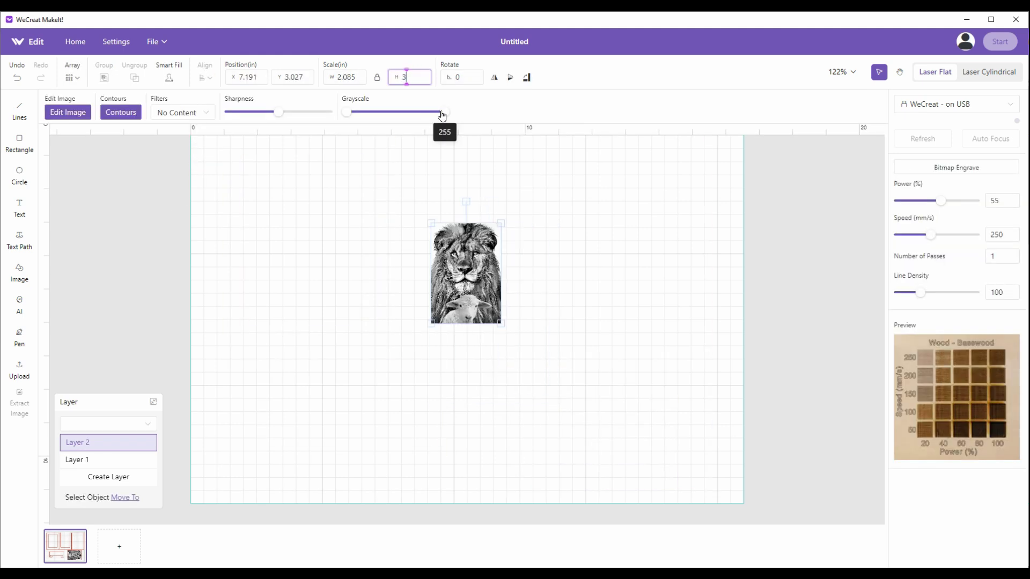
{"action": "left_click", "coordinate": [483, 452]}
Move the lion and lamb image slightly down the canvas to about X 7.16 in, Y 3.75 in
{"action": "left_click_drag", "start_coordinate": [456, 277], "coordinate": [454, 301]}
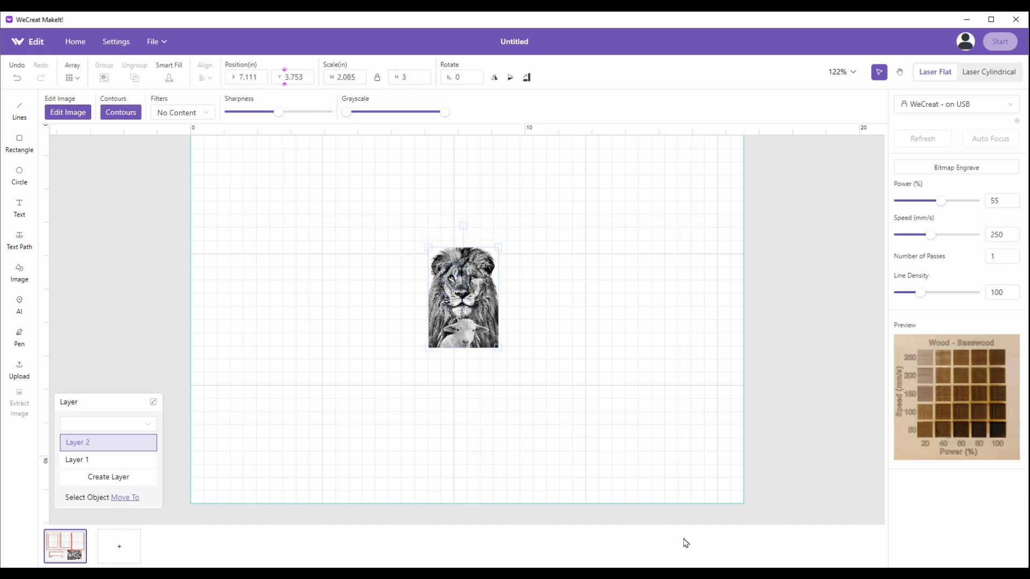
{"action": "left_click", "coordinate": [616, 401]}
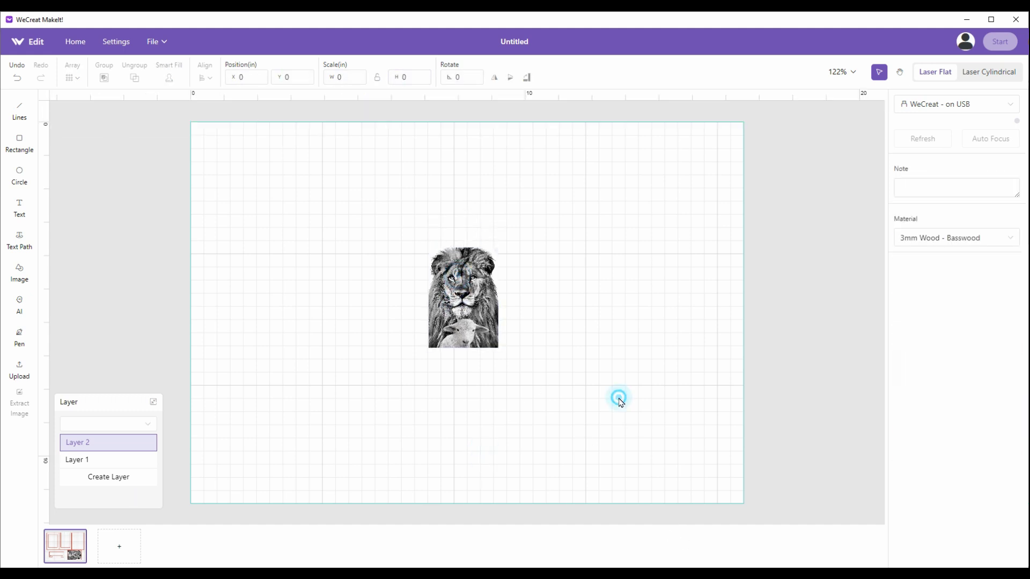
{"action": "left_click", "coordinate": [482, 318]}
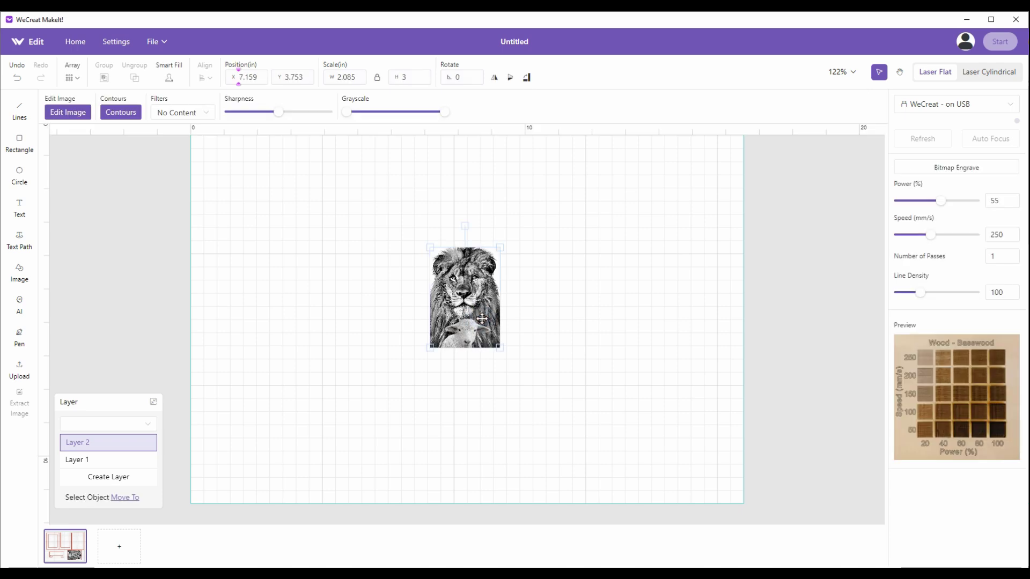
Examine the enlarged basswood engraving chart of power and speed combinations, and close it
{"action": "left_click", "coordinate": [965, 398]}
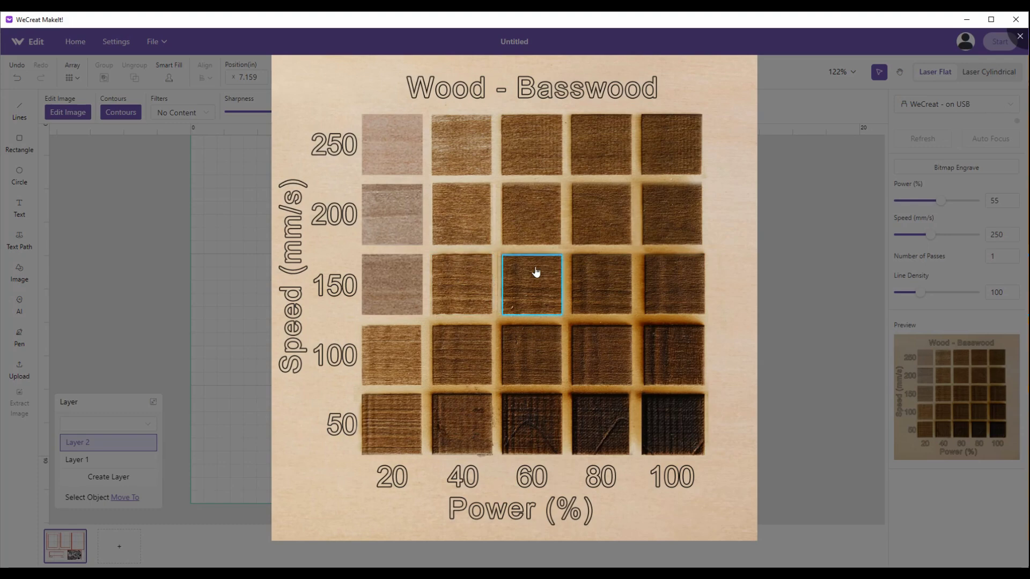
{"action": "left_click", "coordinate": [978, 267]}
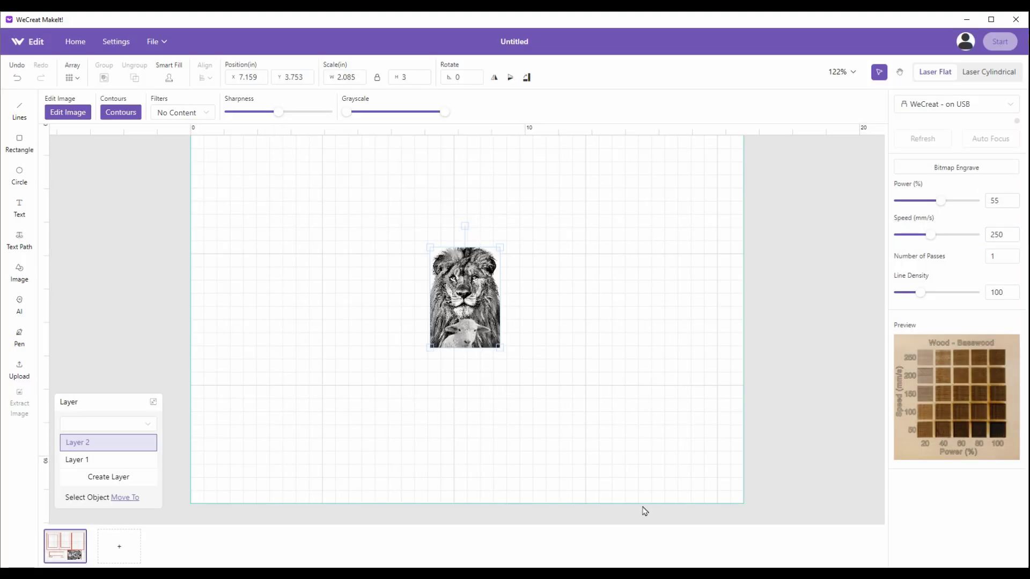
{"action": "left_click", "coordinate": [361, 371]}
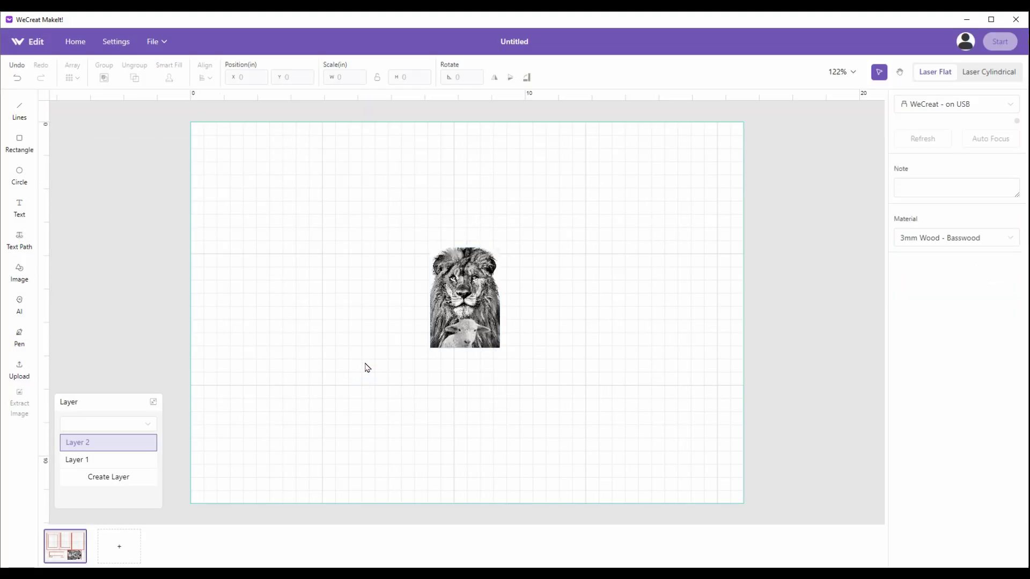
Clear the canvas and replace the AI image generator's prompt with "cat with hat"
{"action": "key", "text": "ctrl+z"}
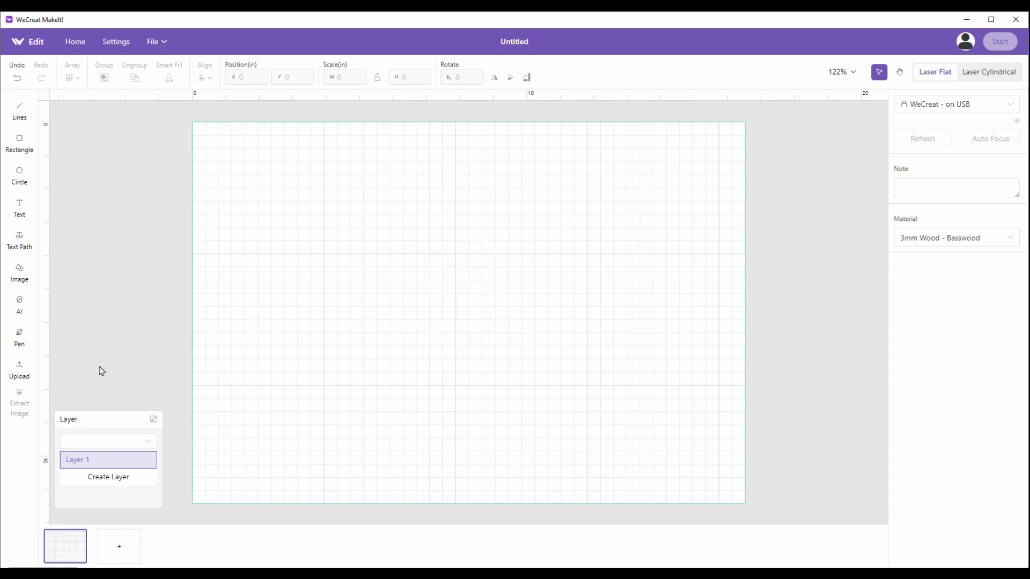
{"action": "left_click", "coordinate": [22, 305]}
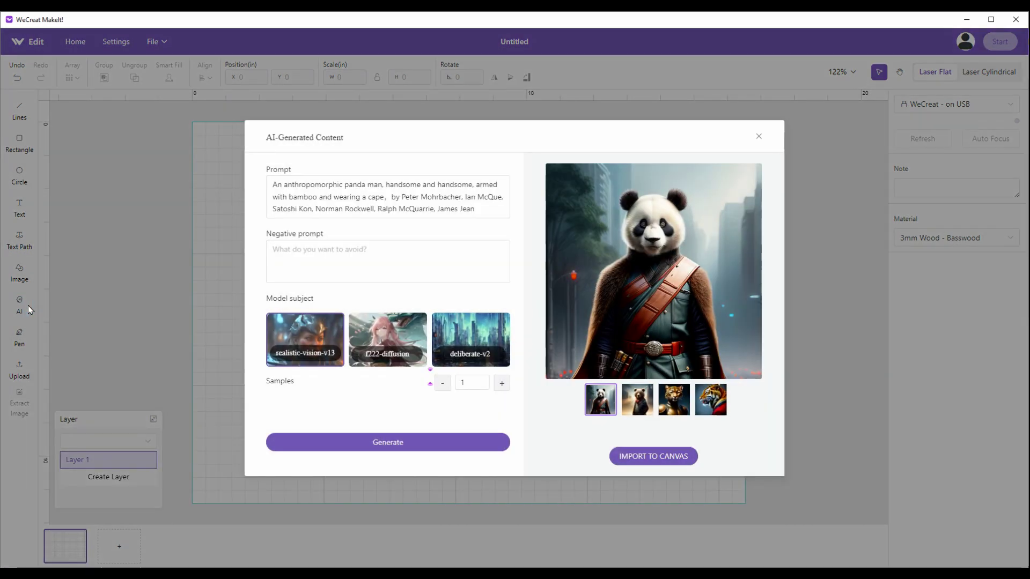
{"action": "left_click", "coordinate": [489, 213]}
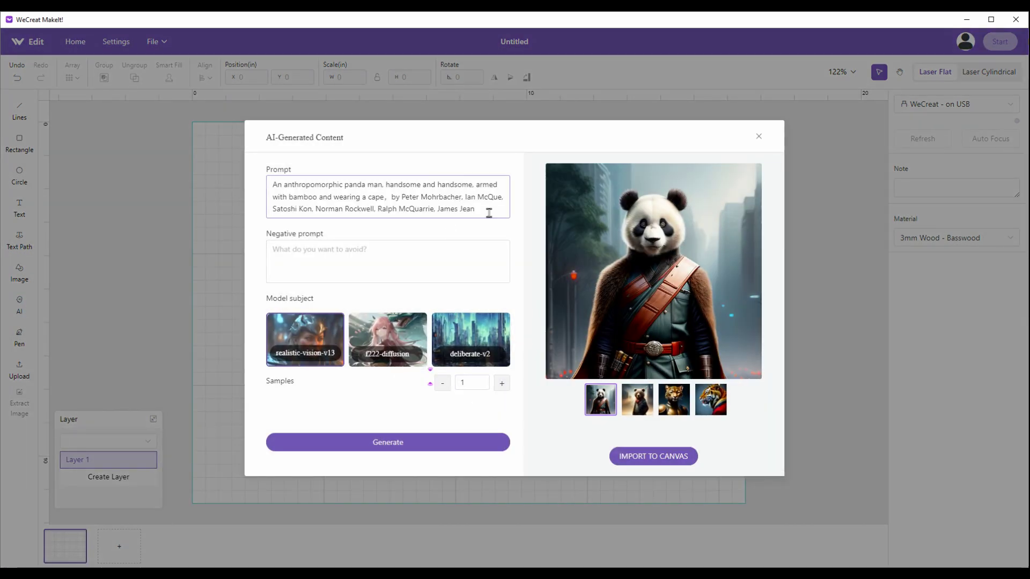
{"action": "left_click", "coordinate": [489, 213]}
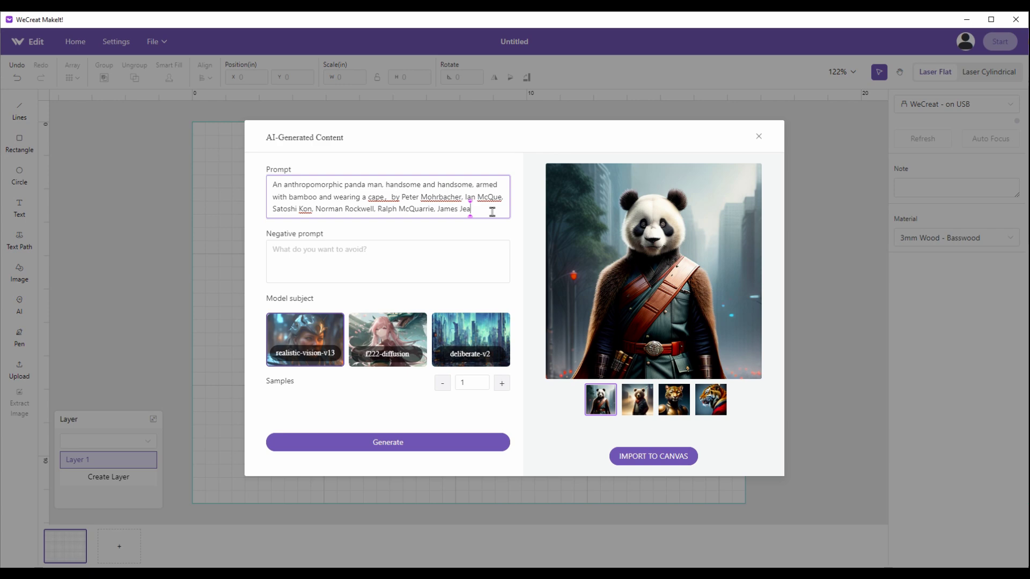
{"action": "key", "text": "ctrl+a"}
{"action": "key", "text": "BackSpace"}
{"action": "type", "text": "c"}
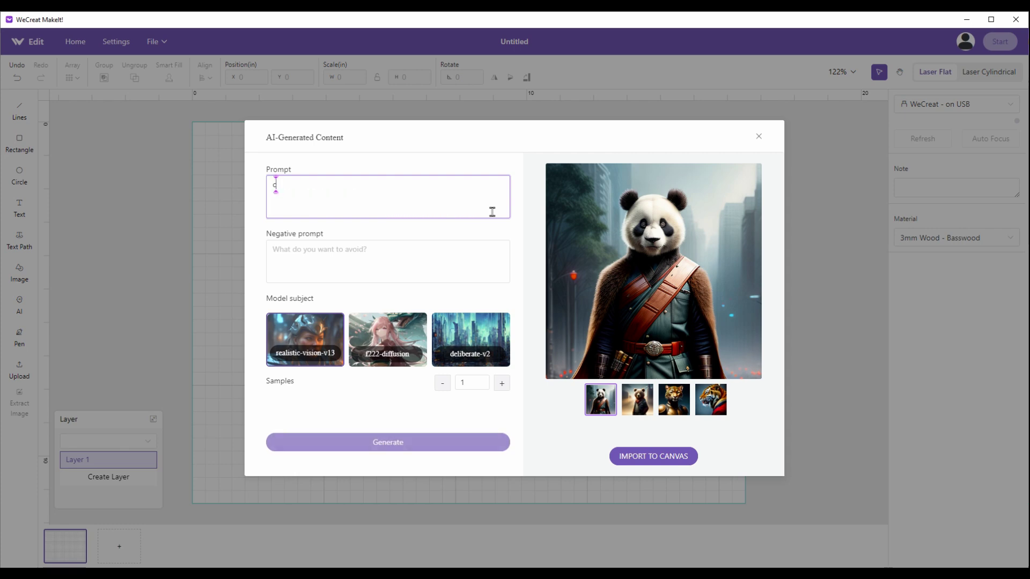
{"action": "type", "text": "at with hat"}
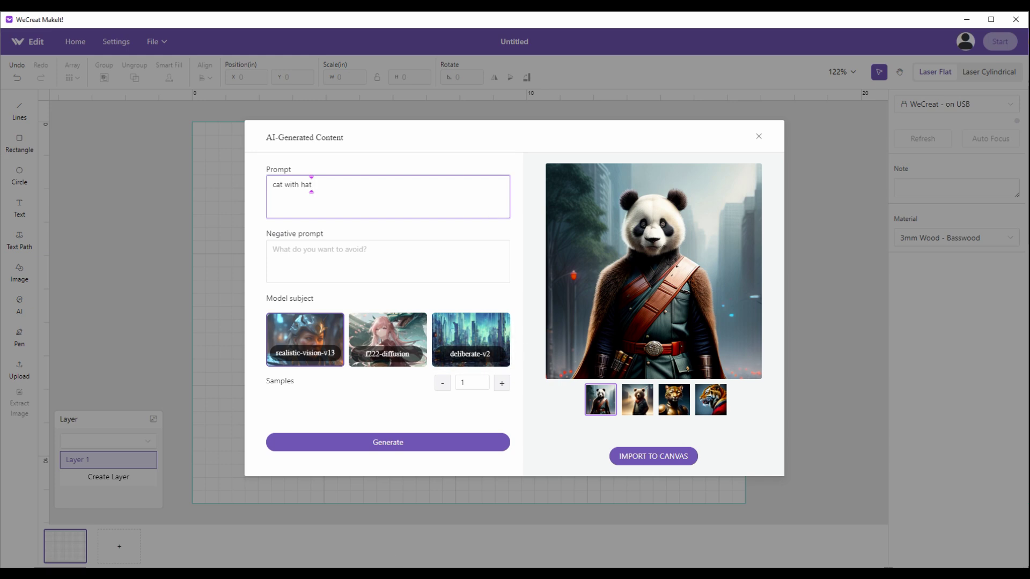
Generate the AI image from the prompt and import it to the canvas
{"action": "left_click", "coordinate": [428, 441]}
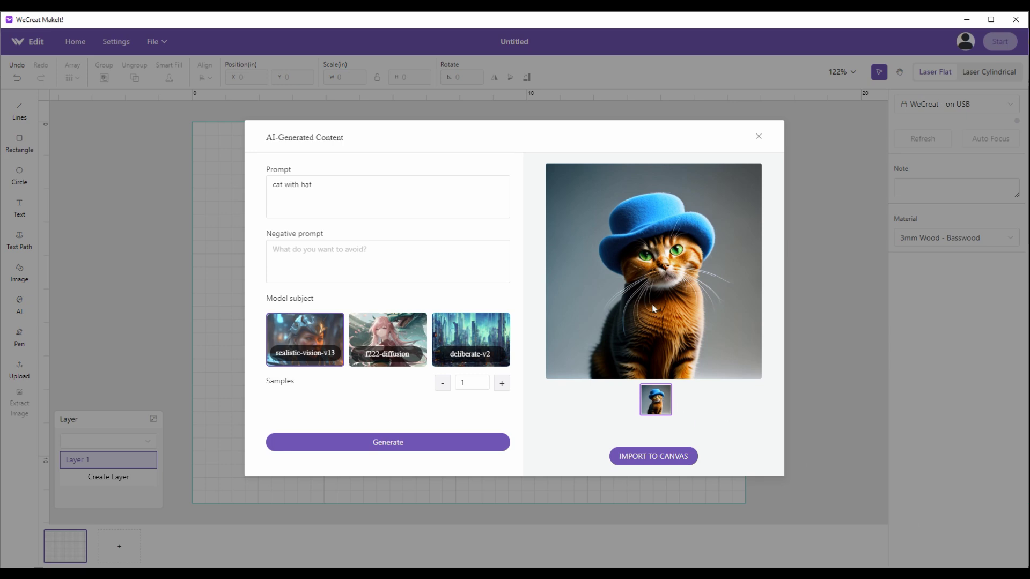
{"action": "left_click", "coordinate": [652, 456]}
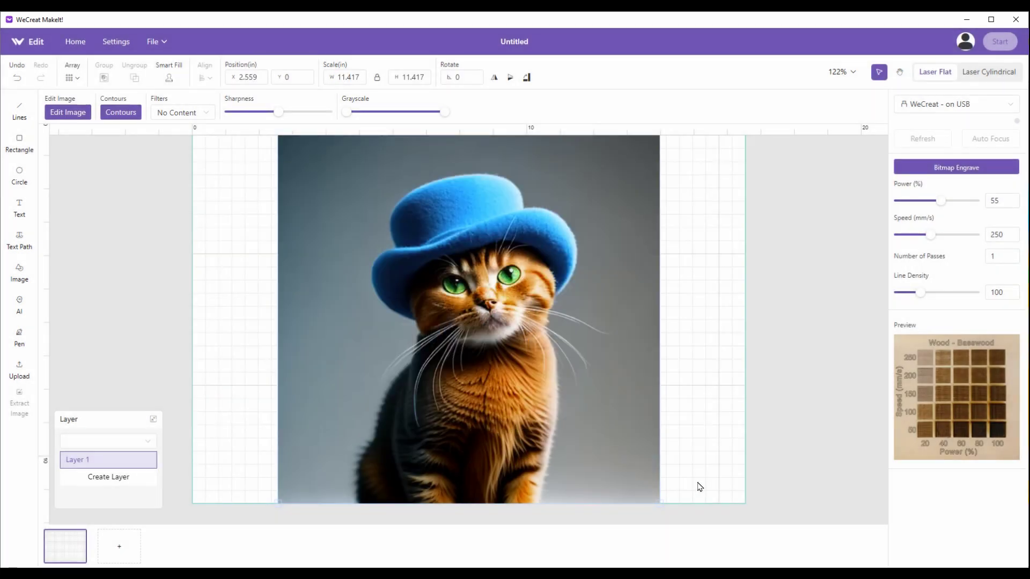
{"action": "scroll", "coordinate": [514, 363], "scroll_direction": "down", "scroll_amount": 3}
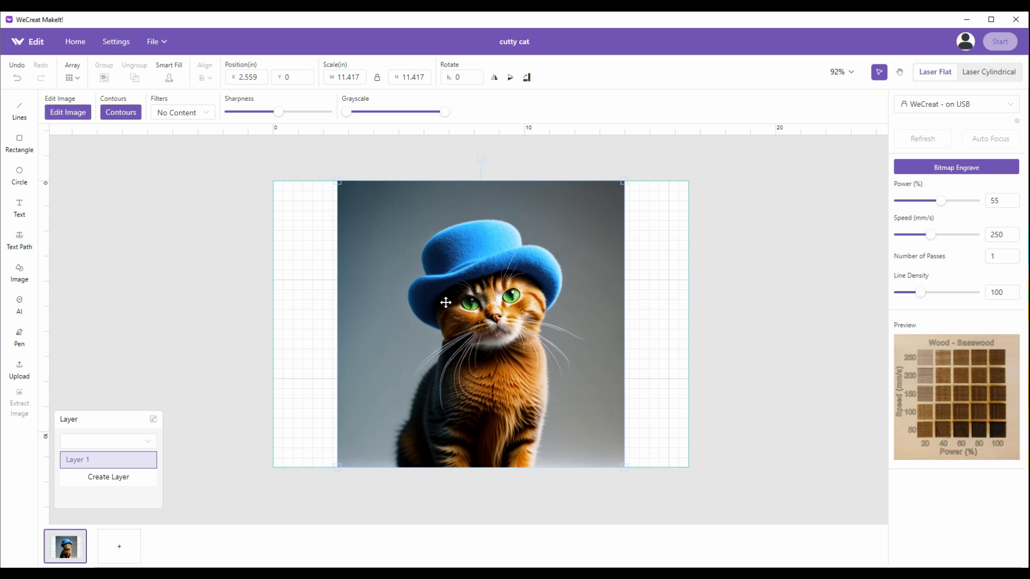
Insert the "animal bird" vector silhouette from the image library onto the canvas
{"action": "left_click", "coordinate": [19, 278]}
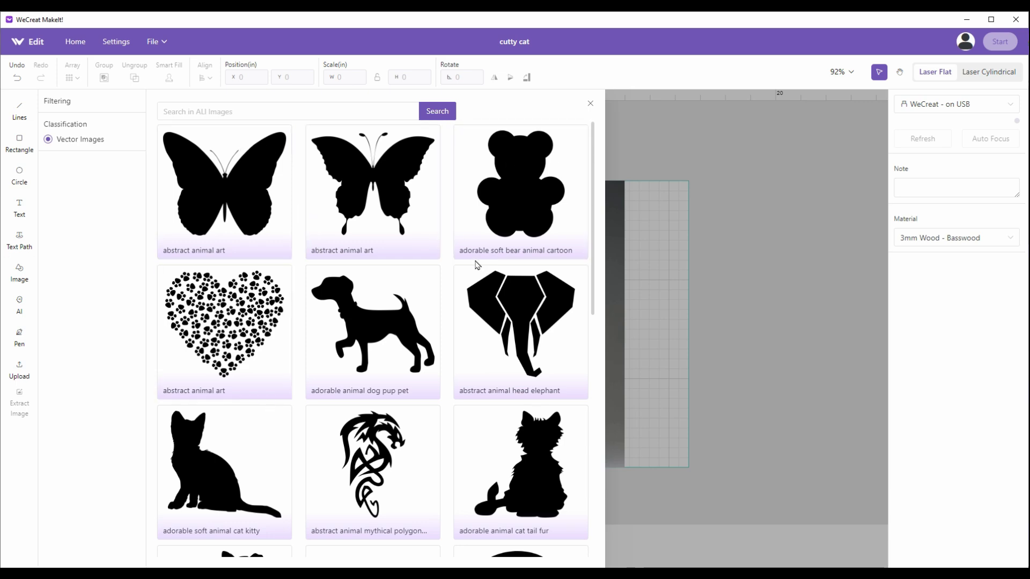
{"action": "scroll", "coordinate": [352, 297], "scroll_direction": "down", "scroll_amount": 10}
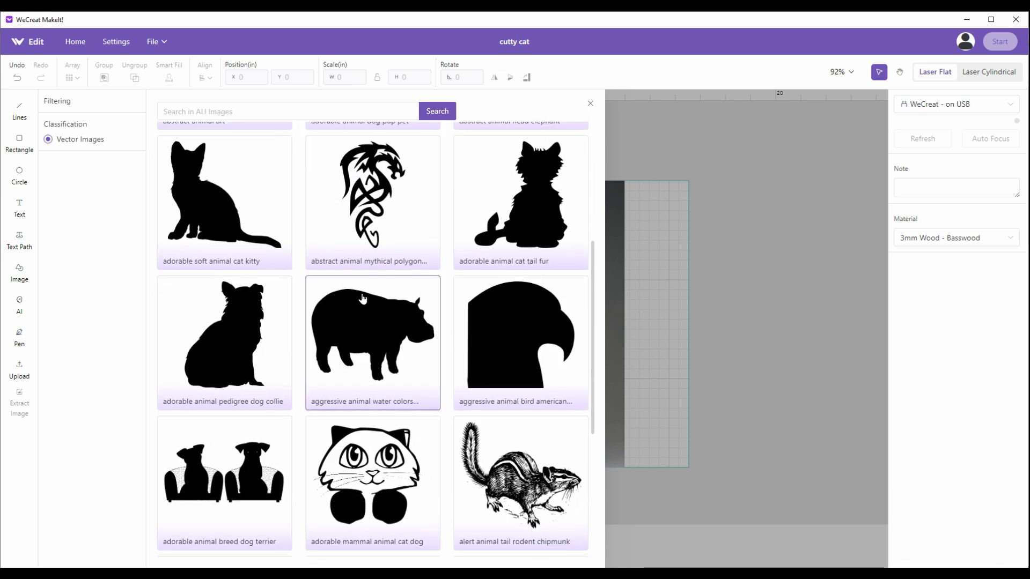
{"action": "scroll", "coordinate": [353, 296], "scroll_direction": "down", "scroll_amount": 15}
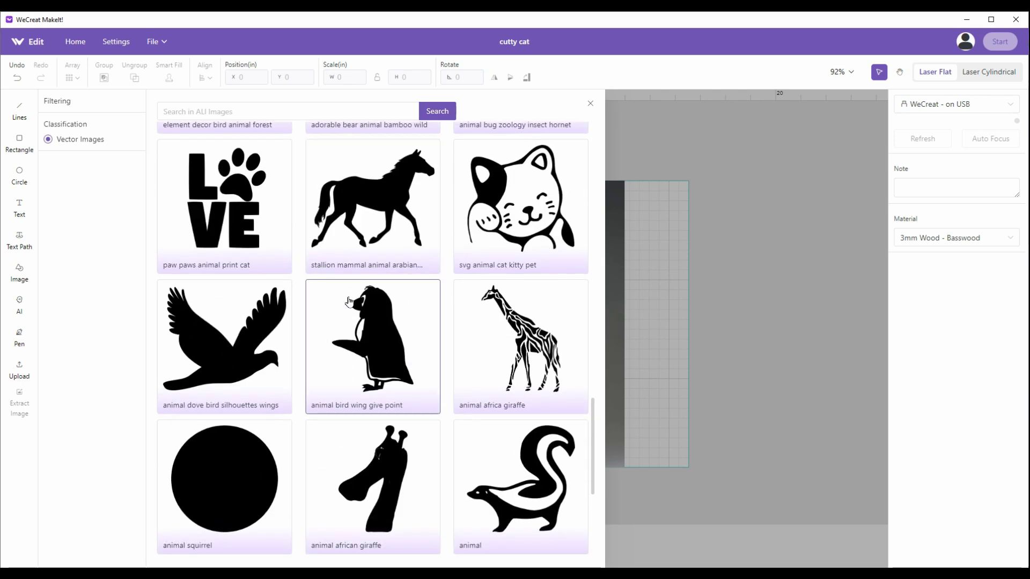
{"action": "scroll", "coordinate": [348, 302], "scroll_direction": "down", "scroll_amount": 3}
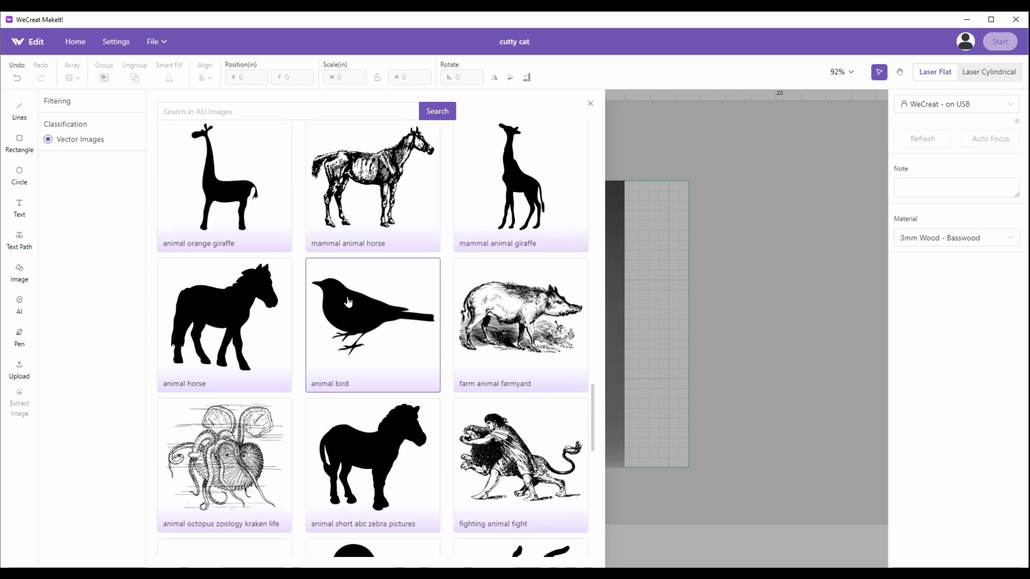
{"action": "scroll", "coordinate": [349, 302], "scroll_direction": "down", "scroll_amount": 1}
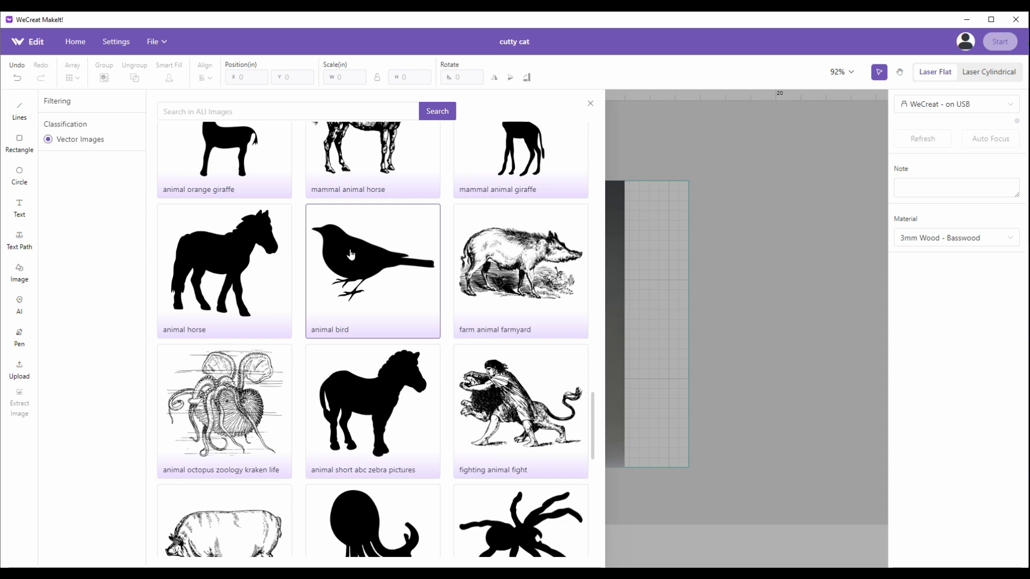
{"action": "left_click", "coordinate": [350, 251]}
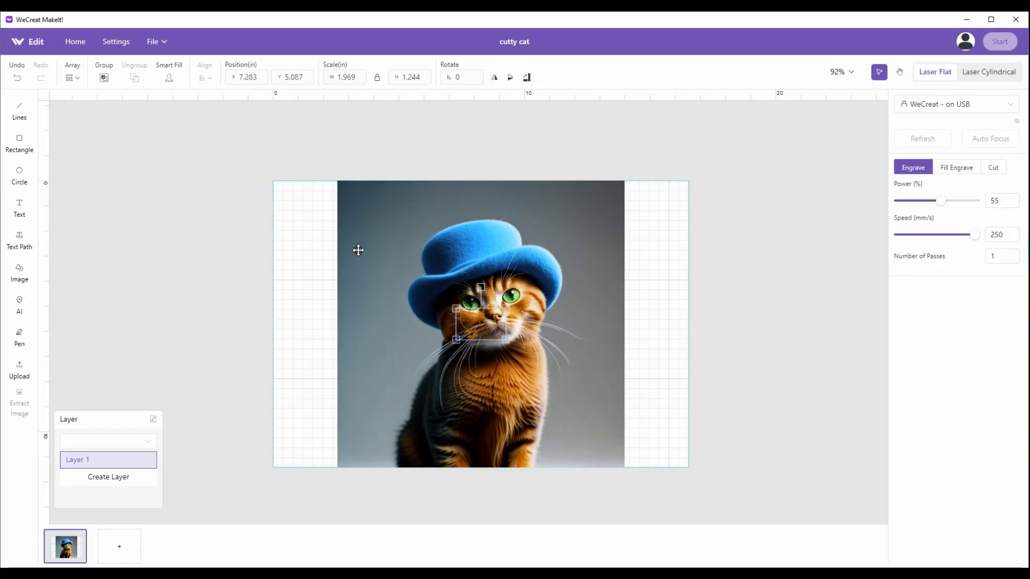
Set the bird to Fill Engrave and place it on top of the cat's hat at about X 7.27 in, Y 0.6 in
{"action": "left_click_drag", "start_coordinate": [468, 323], "coordinate": [583, 313]}
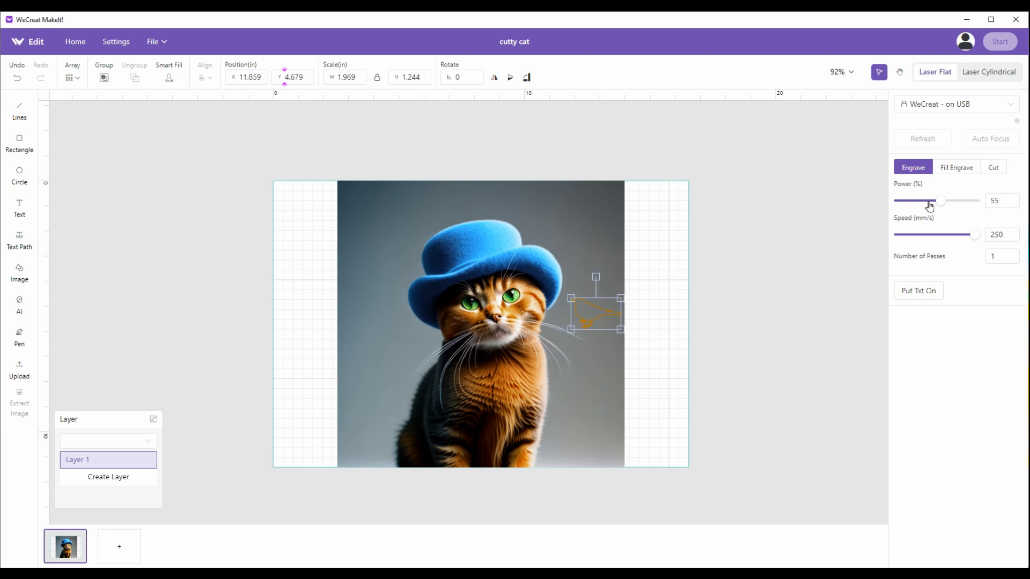
{"action": "left_click", "coordinate": [955, 171]}
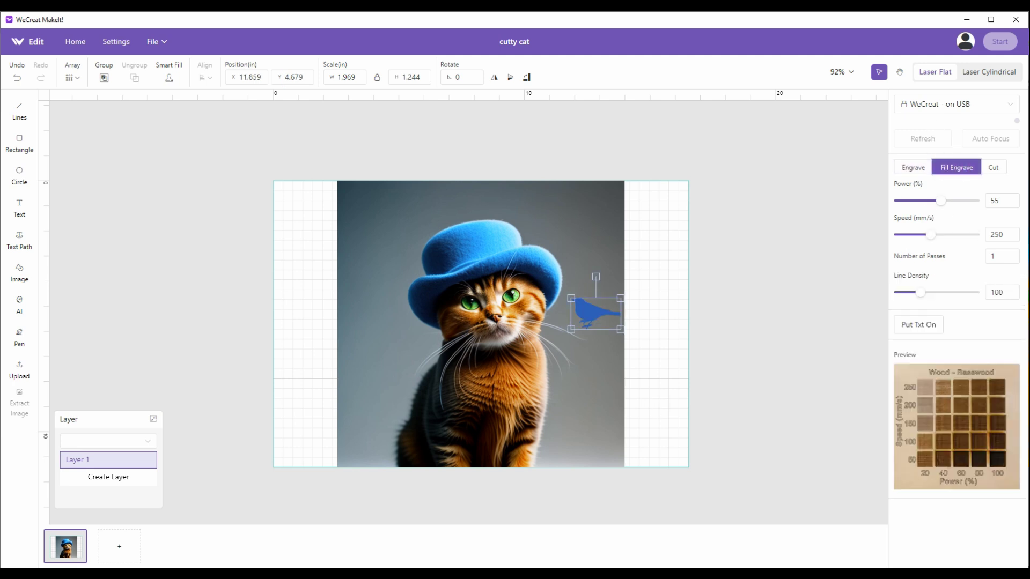
{"action": "left_click", "coordinate": [626, 413]}
{"action": "left_click_drag", "start_coordinate": [593, 305], "coordinate": [478, 210]}
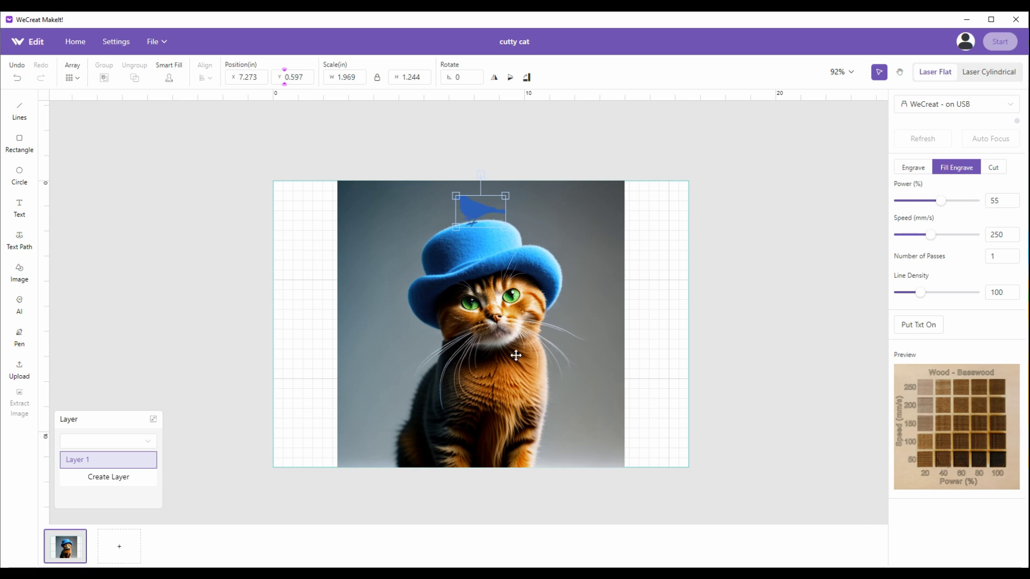
Delete the cat image and move the bird to the middle of the canvas, at about X 7.27 in, Y 5.09 in
{"action": "left_click", "coordinate": [531, 372]}
{"action": "key", "text": "Delete"}
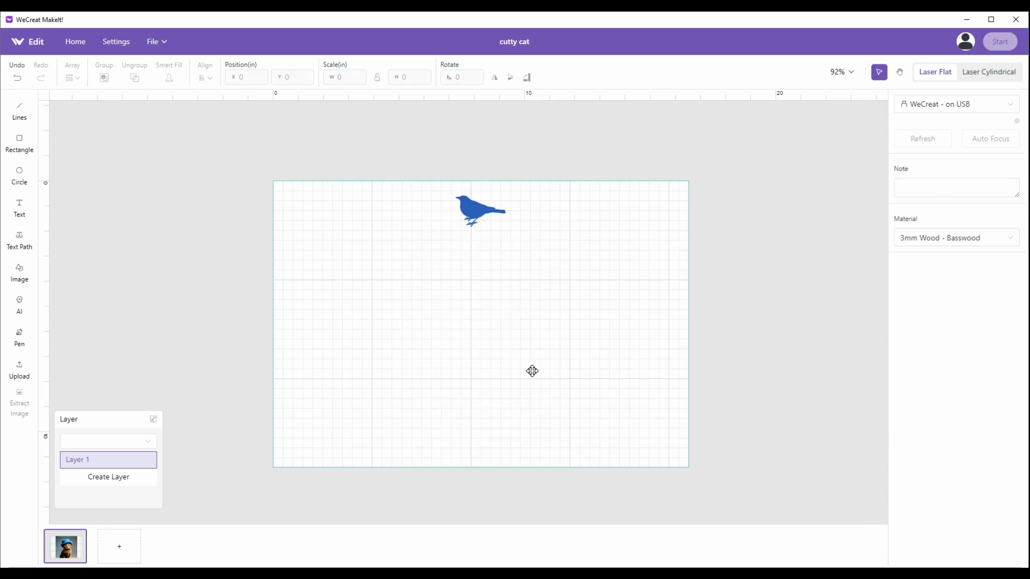
{"action": "left_click_drag", "start_coordinate": [467, 204], "coordinate": [457, 349]}
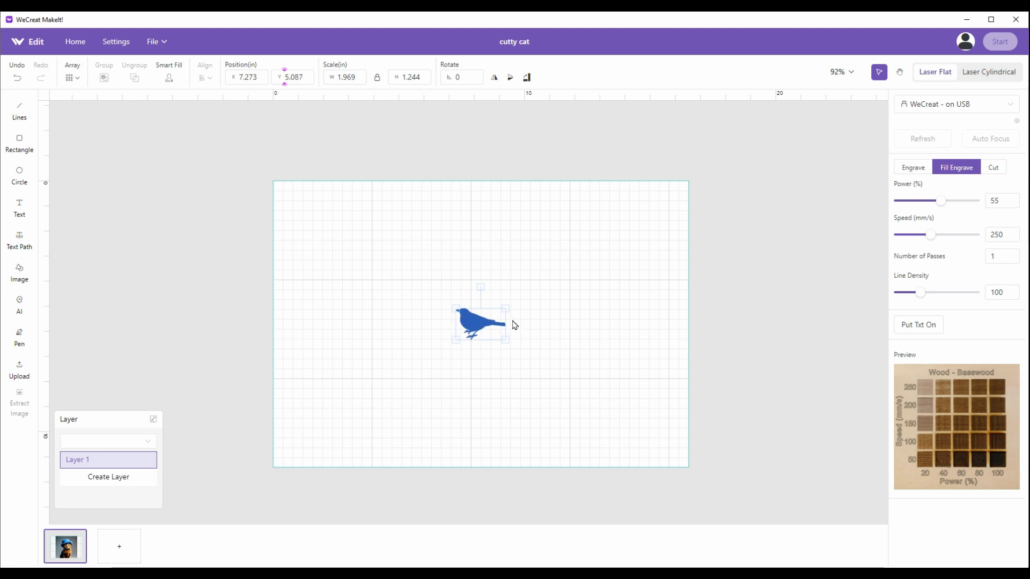
Enlarge the bird to about 6.19 by 3.91 in and shift it slightly to about X 7.47 in, Y 2.57 in
{"action": "left_click_drag", "start_coordinate": [504, 307], "coordinate": [631, 263]}
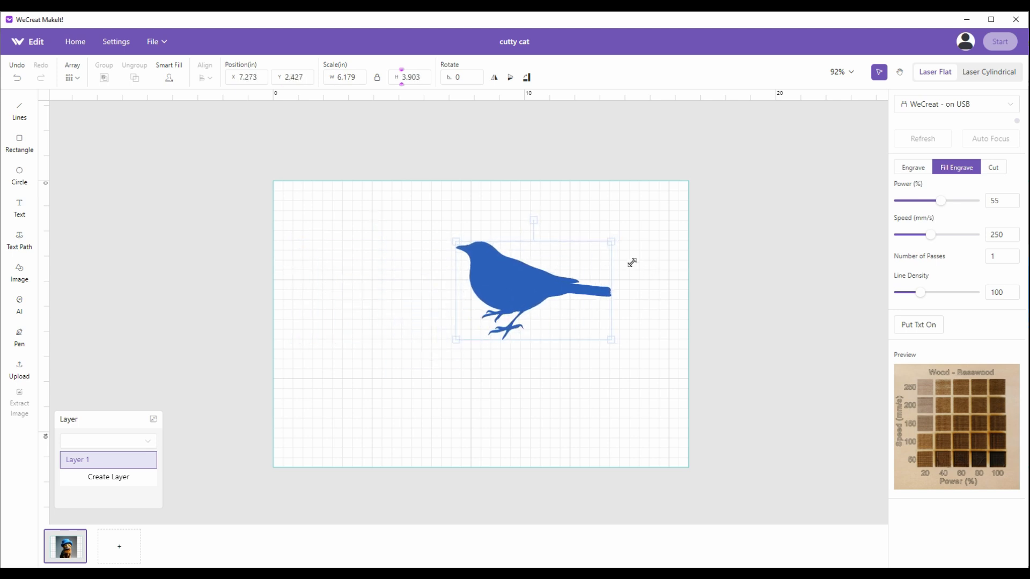
{"action": "left_click_drag", "start_coordinate": [552, 313], "coordinate": [556, 316]}
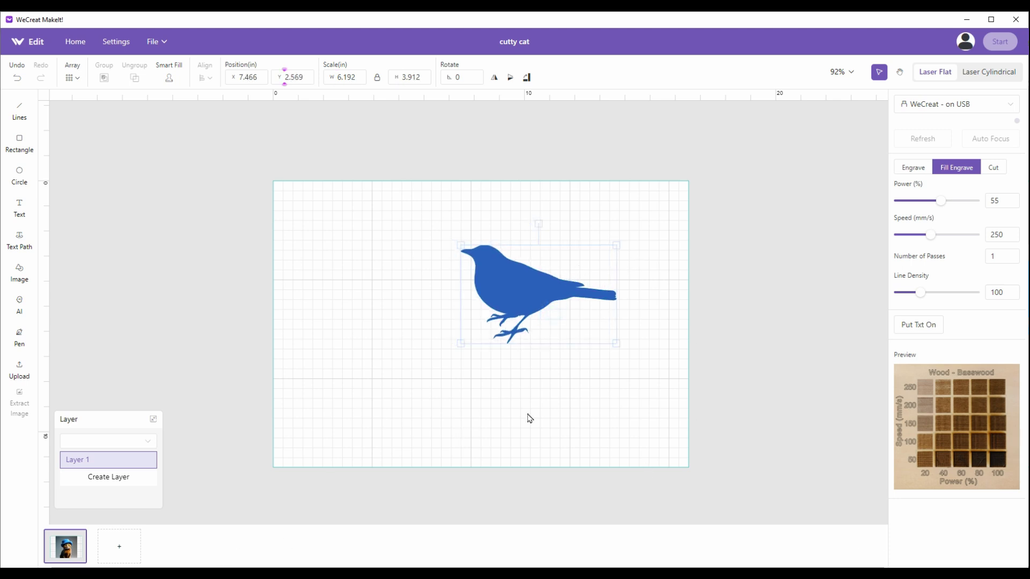
Delete the bird and draw an ellipse about 3.5 in wide and 3.95 in high near the canvas's left edge
{"action": "key", "text": "Delete"}
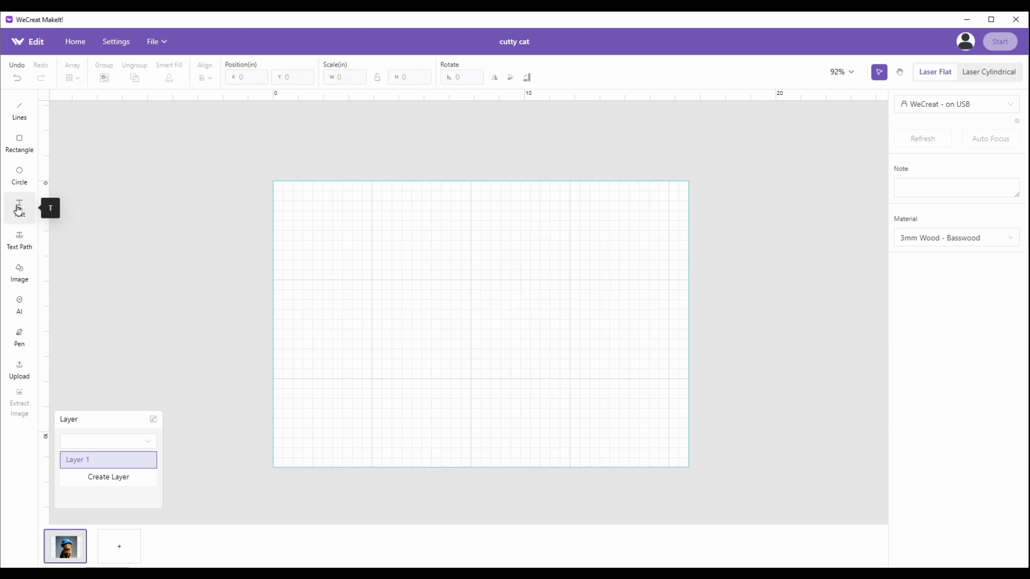
{"action": "left_click", "coordinate": [21, 171]}
{"action": "left_click_drag", "start_coordinate": [307, 243], "coordinate": [394, 345]}
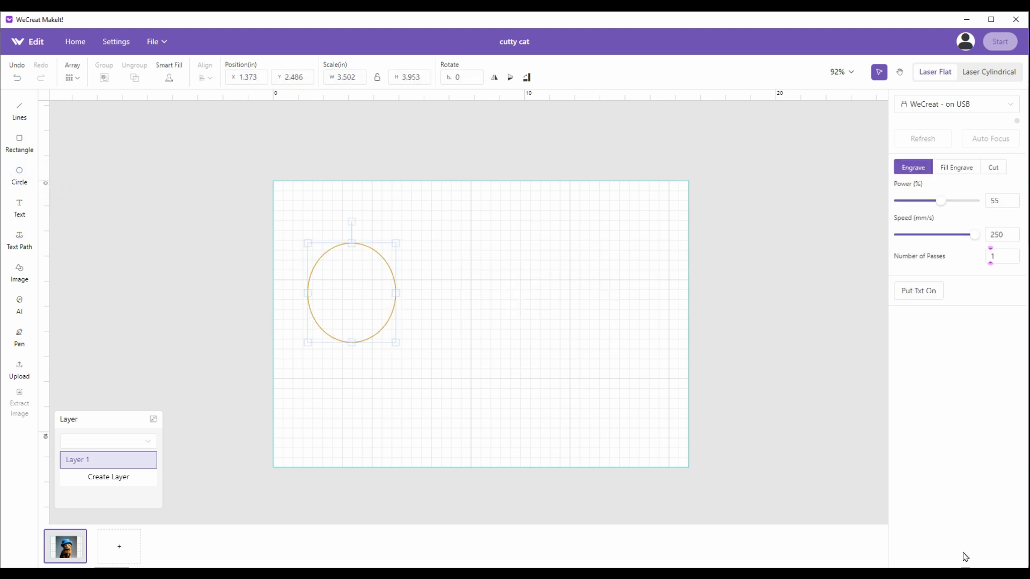
Add the text "Hello" near the middle of the canvas
{"action": "left_click", "coordinate": [19, 206]}
{"action": "left_click", "coordinate": [443, 348]}
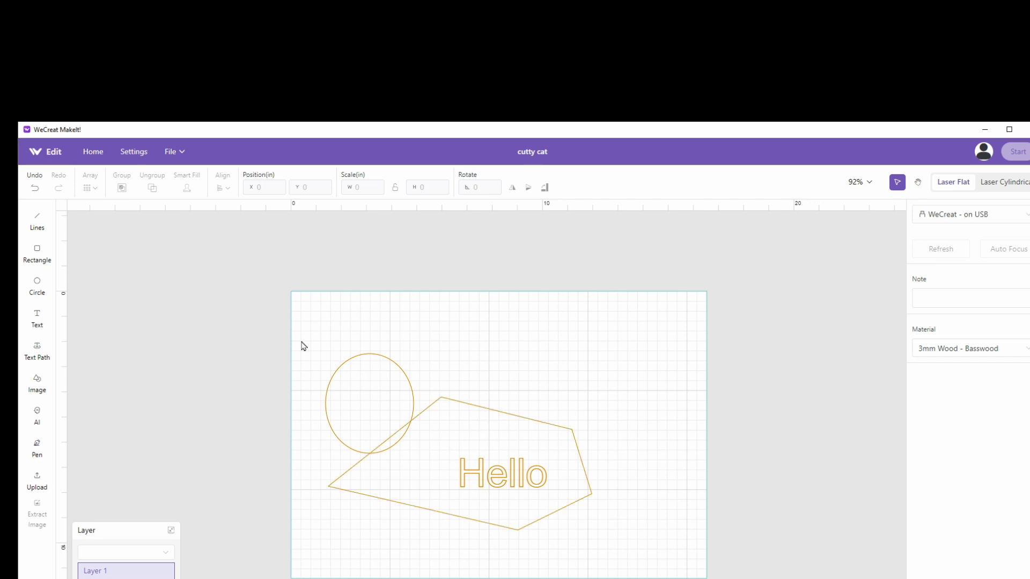
Delete the ellipse, the polygon and the "Hello" text from the canvas together
{"action": "left_click_drag", "start_coordinate": [308, 341], "coordinate": [730, 578]}
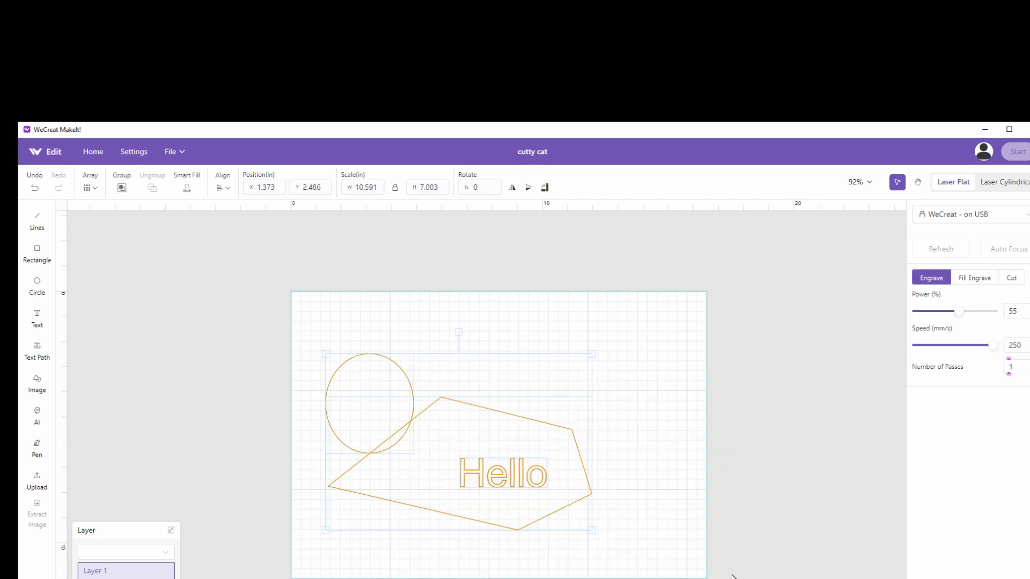
{"action": "key", "text": "Delete"}
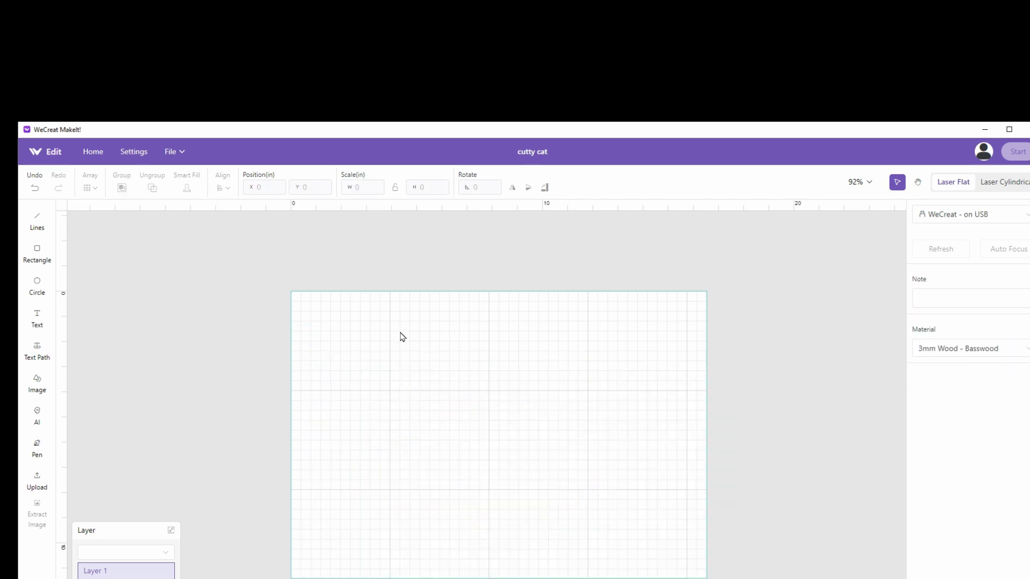